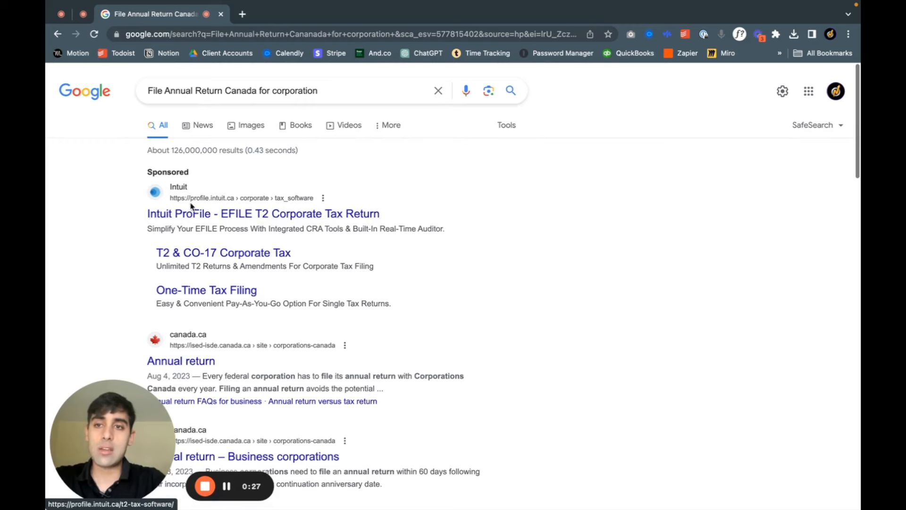
Look through the search results and open the canada.ca "Annual return" page from Corporations Canada
scroll(190, 293, "down", 5)
scroll(189, 290, "down", 5)
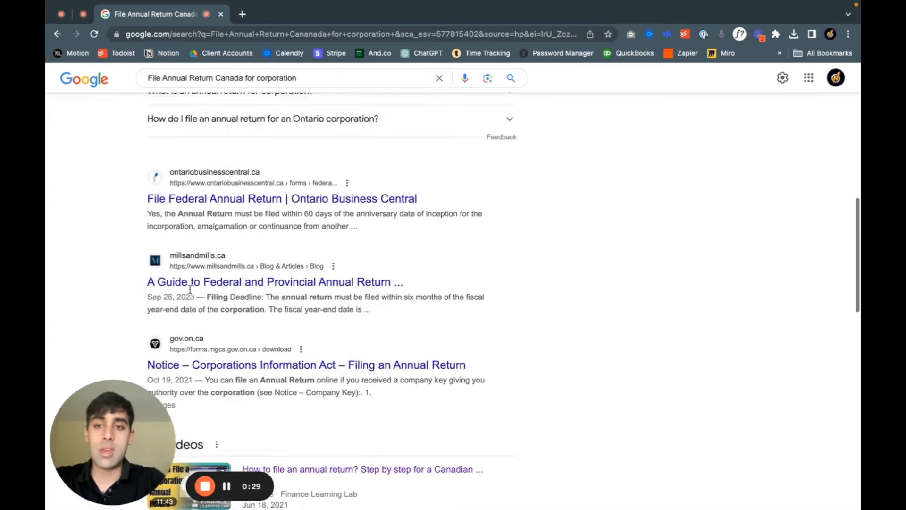
scroll(235, 156, "up", 10)
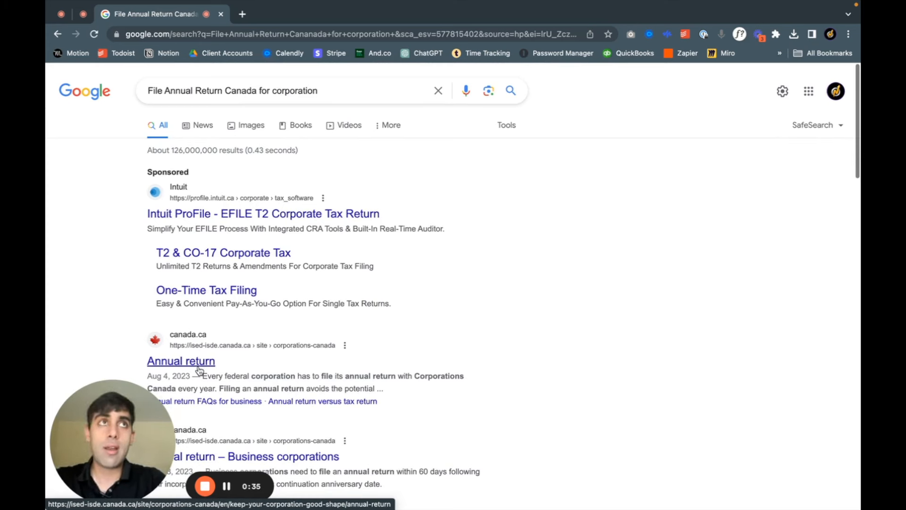
left_click(198, 368)
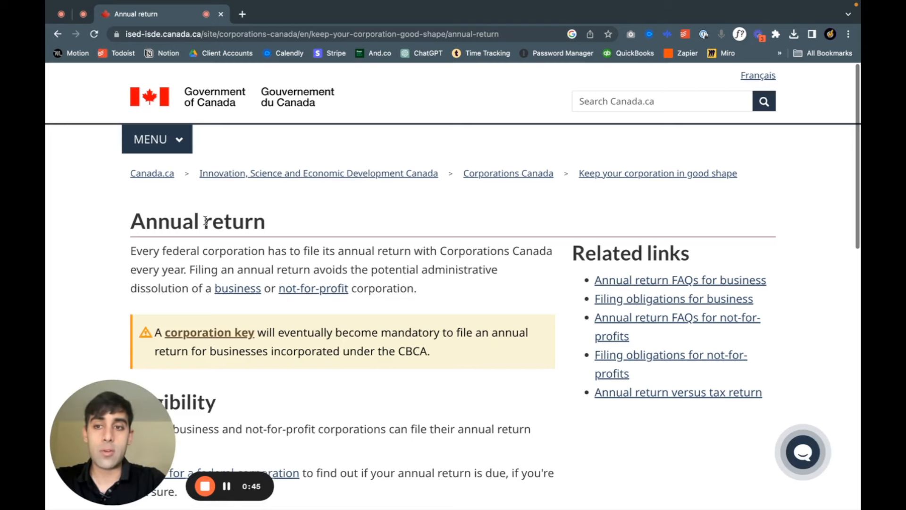
Check the eligibility and online filing cost on the annual return page and start filing the annual return
scroll(314, 286, "down", 6)
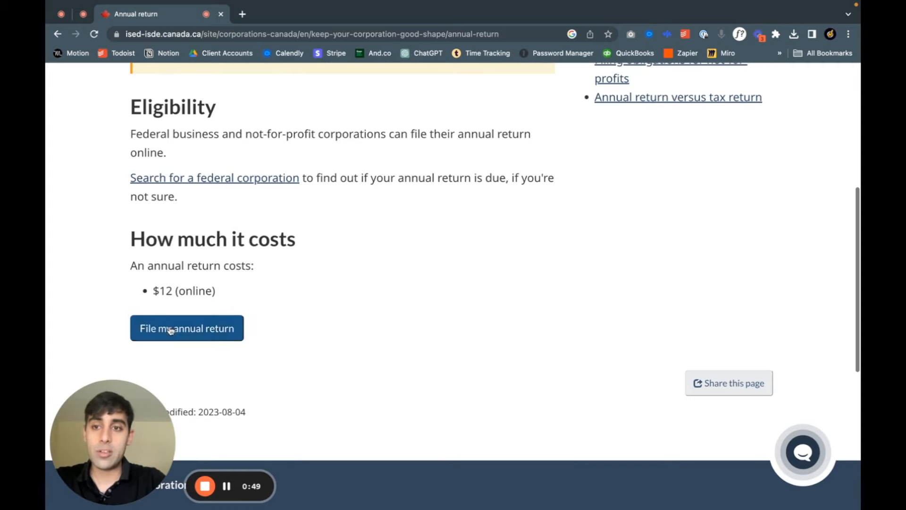
scroll(143, 312, "up", 5)
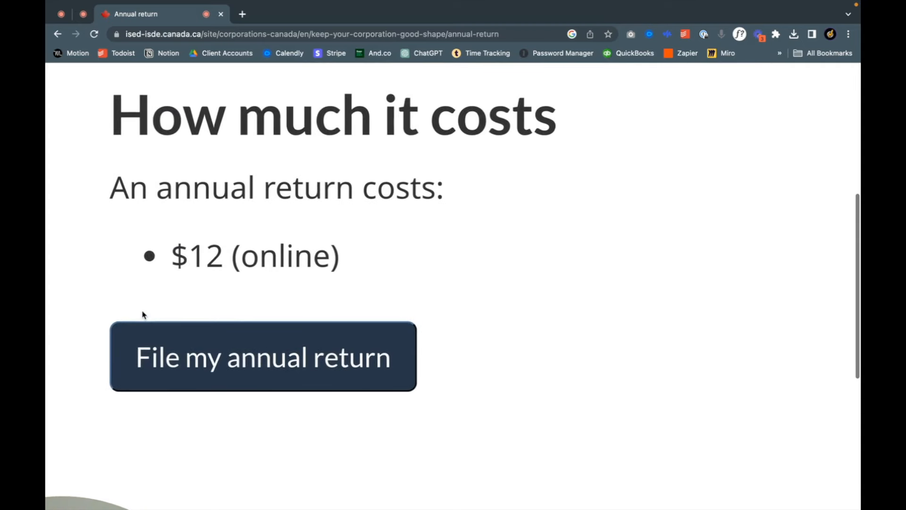
scroll(143, 313, "down", 5)
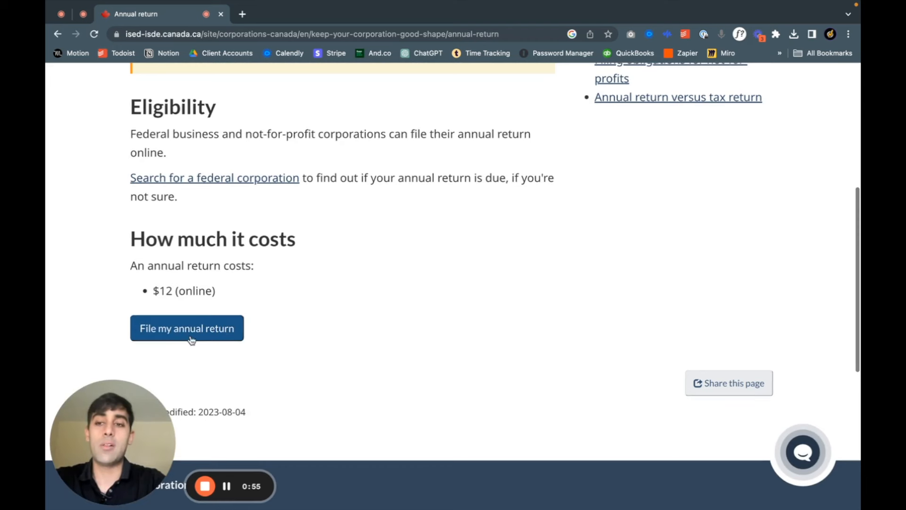
left_click_drag(113, 239, 264, 341)
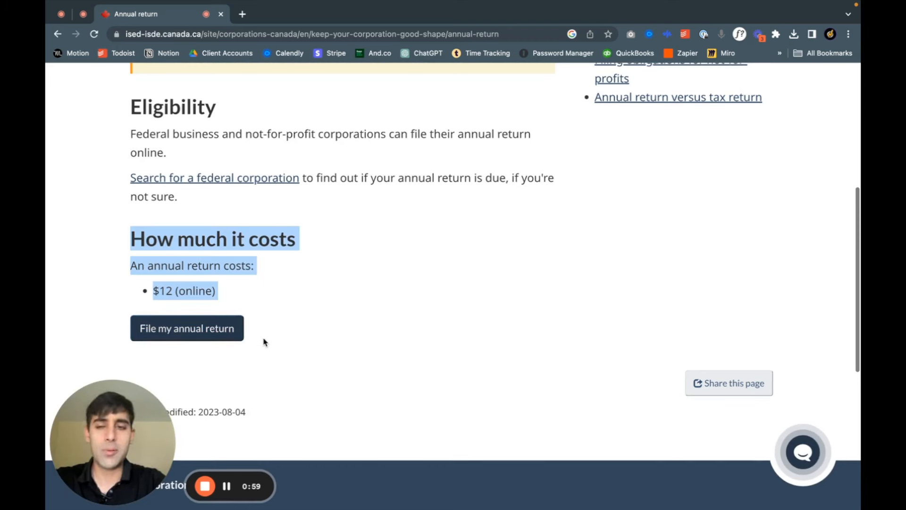
left_click(211, 328)
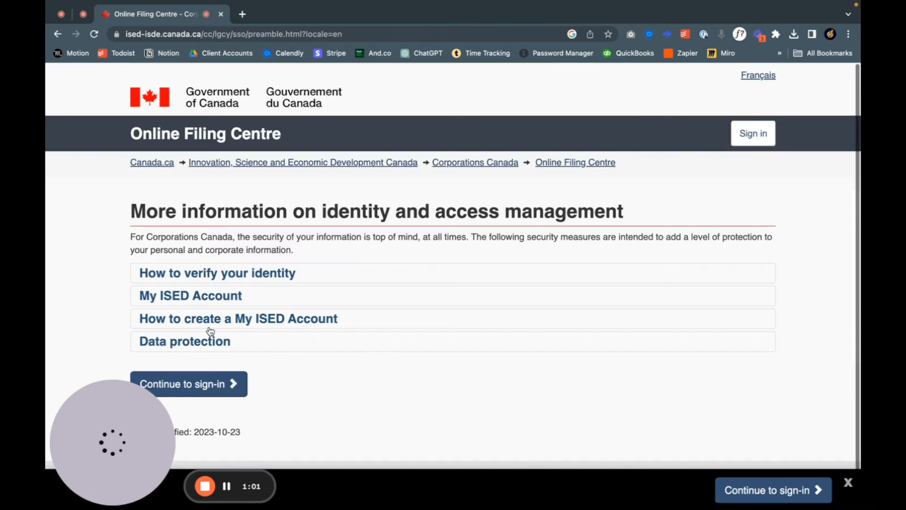
Continue to sign-in and choose Sign-In Partner as the secure login provider
left_click(202, 388)
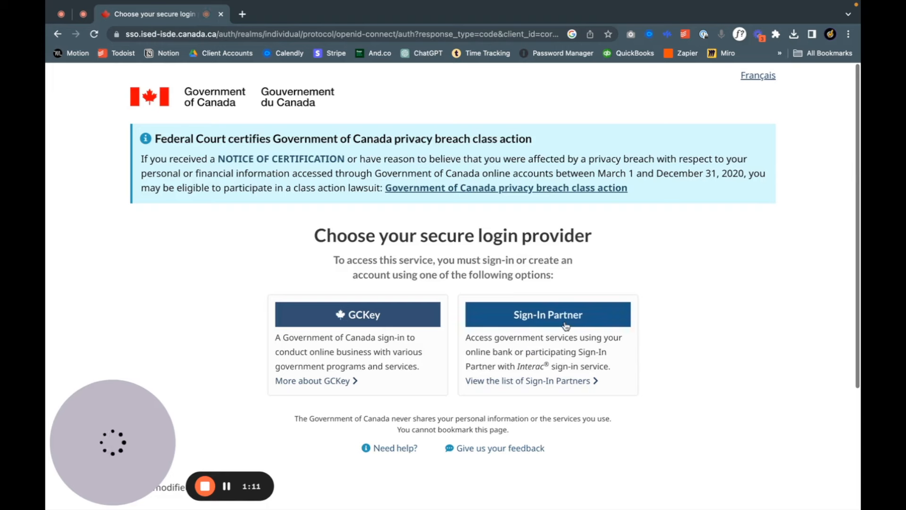
left_click(564, 325)
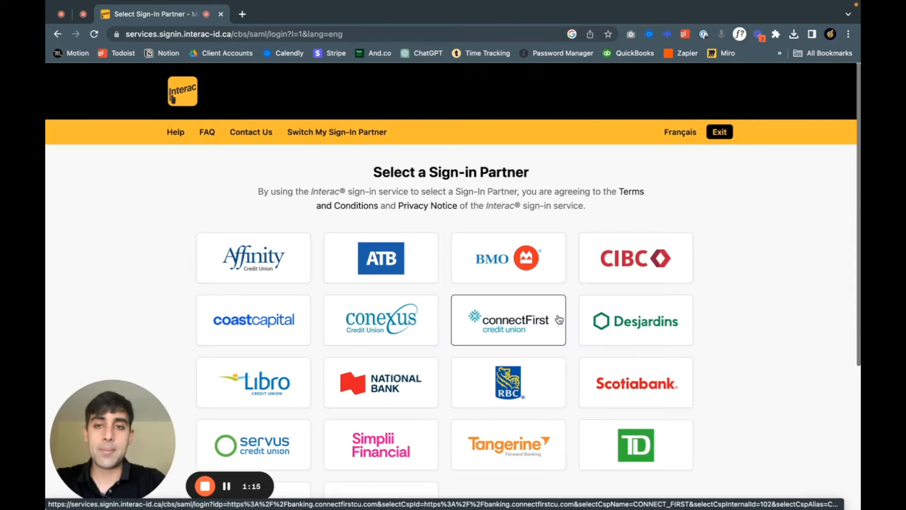
left_click(227, 486)
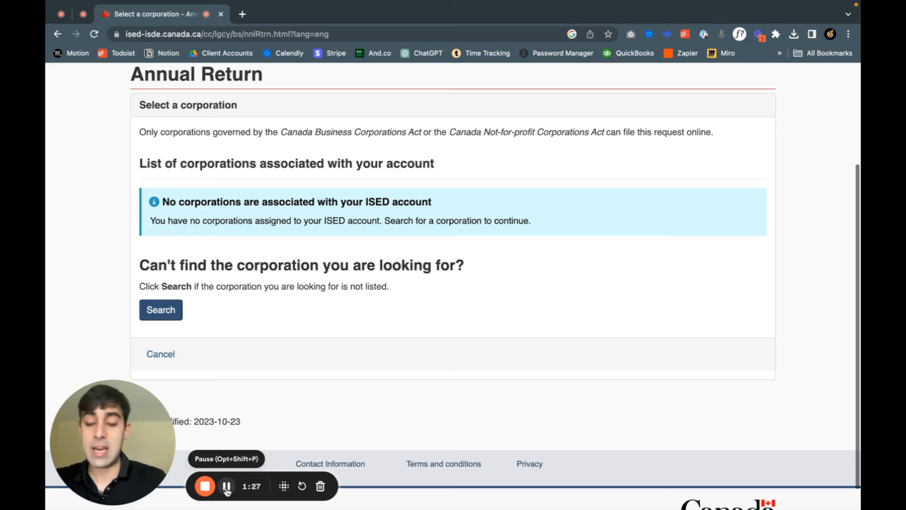
Try to look up the corporation by the corporate name "Nadernejad Media Inc."
left_click(161, 310)
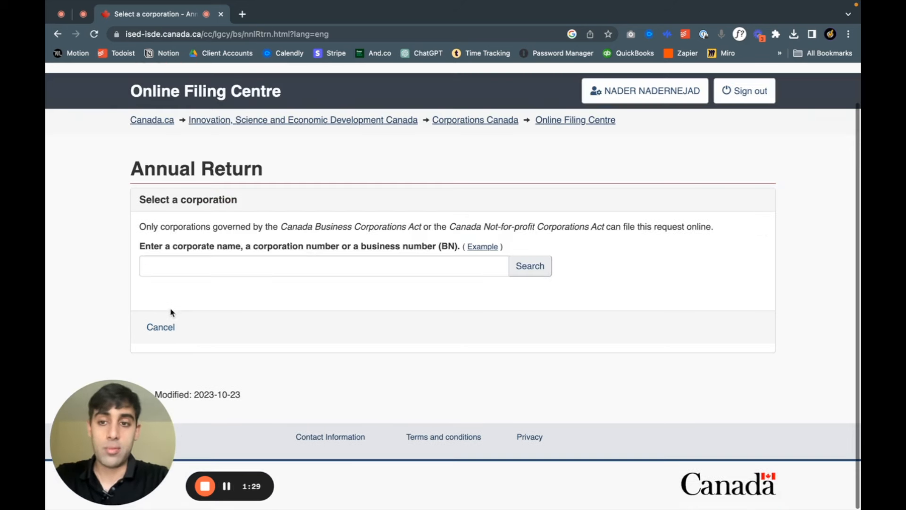
left_click(250, 260)
type("Nade")
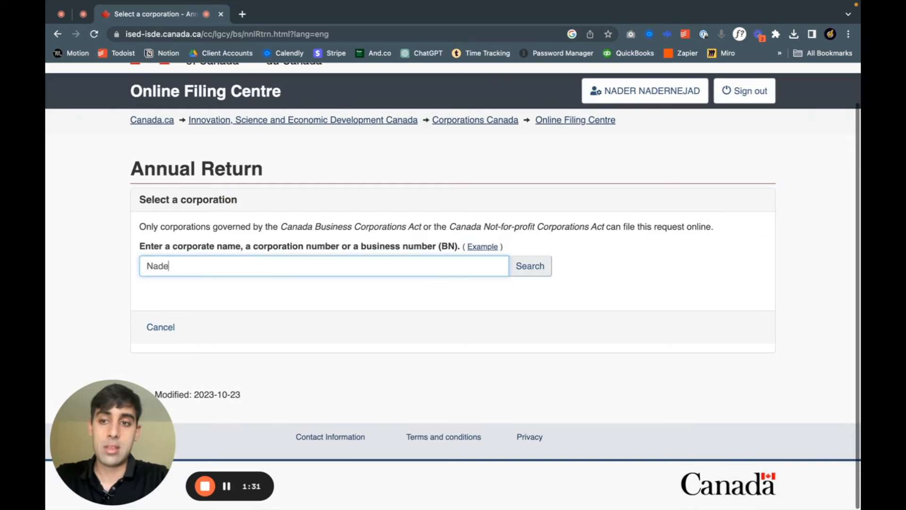
type("rnejad Media Inc.")
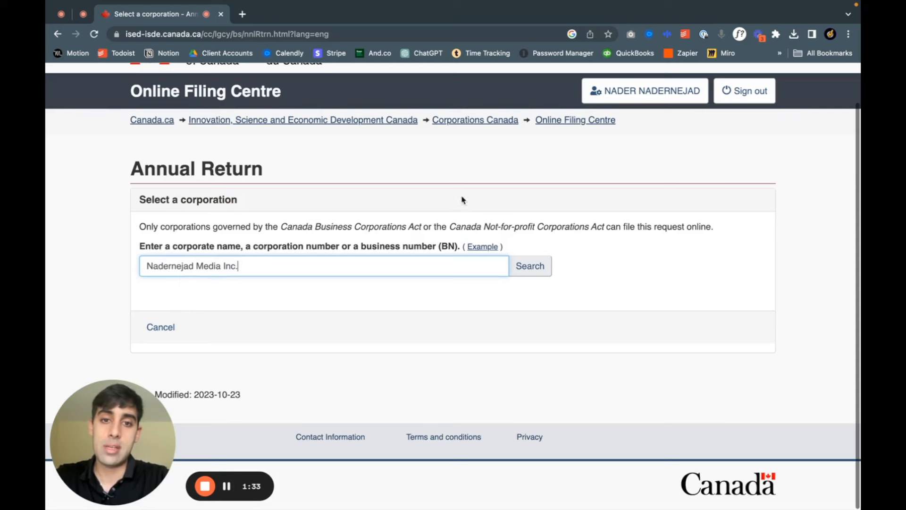
left_click(540, 268)
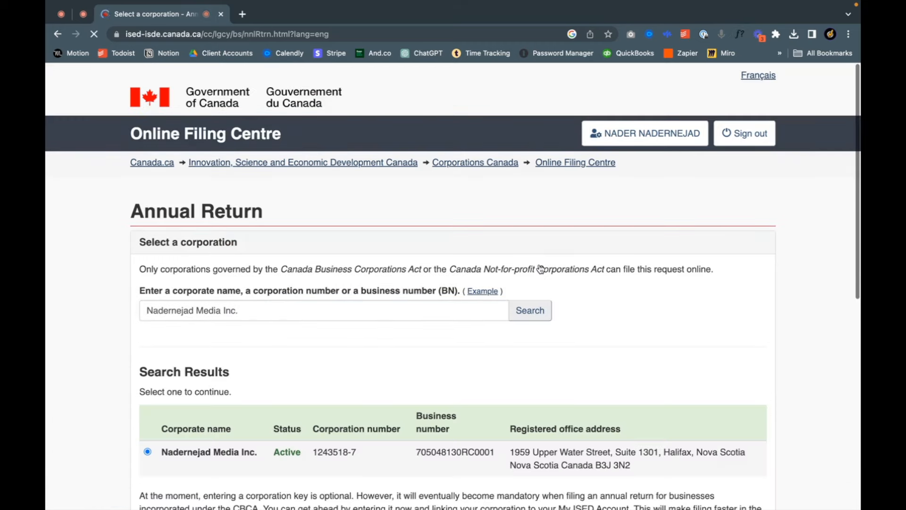
scroll(433, 277, "down", 3)
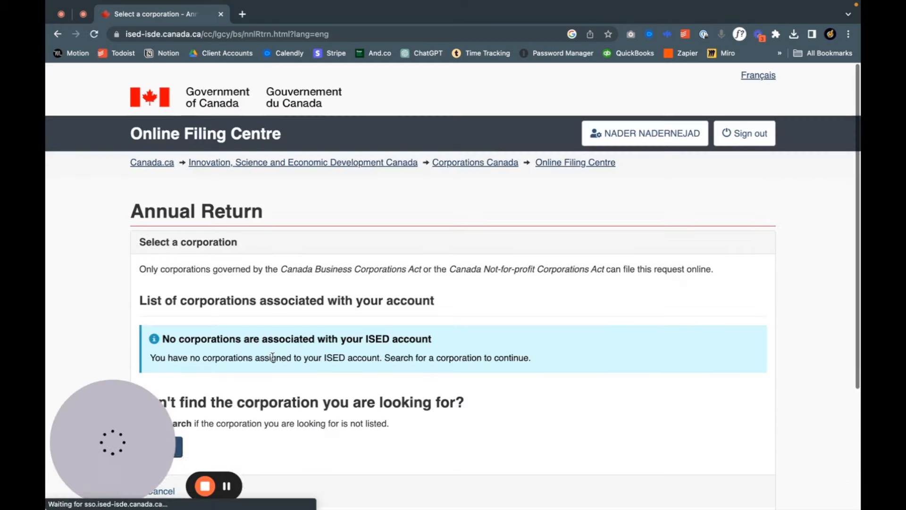
Reopen the corporation search and search for "Nadernejad Media Inc." again
scroll(273, 361, "down", 4)
left_click(169, 286)
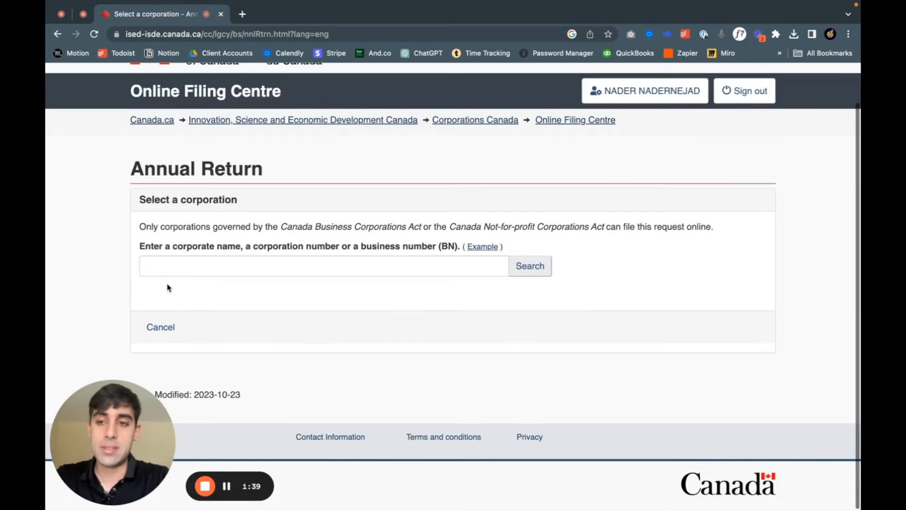
left_click(244, 267)
type("Nadernejad M")
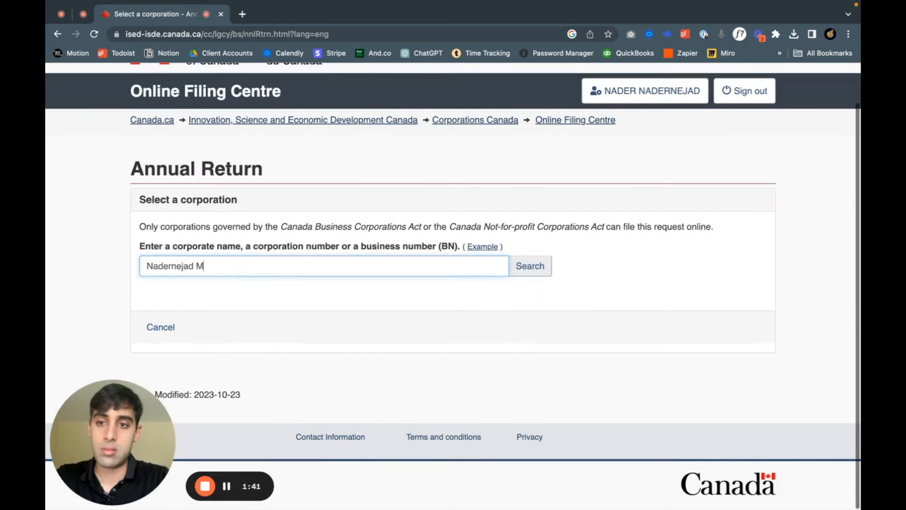
type("edia Inc.")
left_click(524, 265)
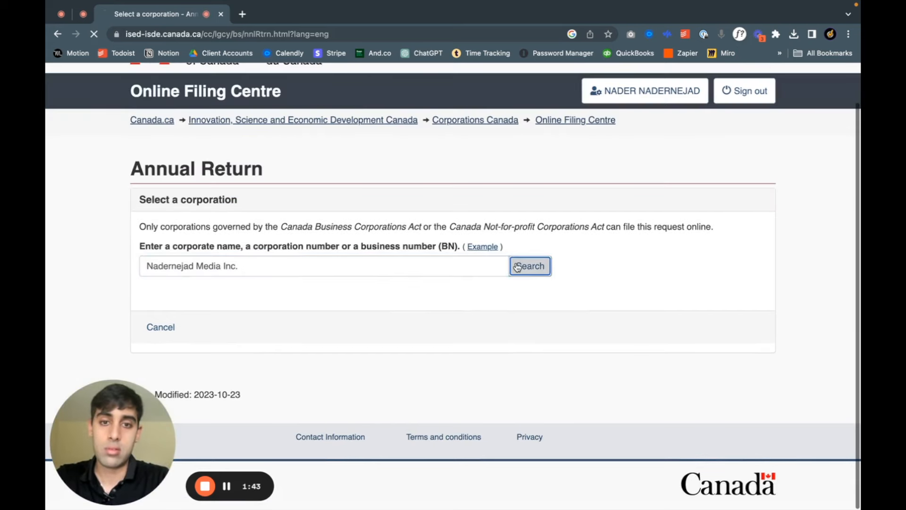
Check the found corporation's number, business number and office address, and proceed with the corporation key left blank
scroll(386, 234, "down", 3)
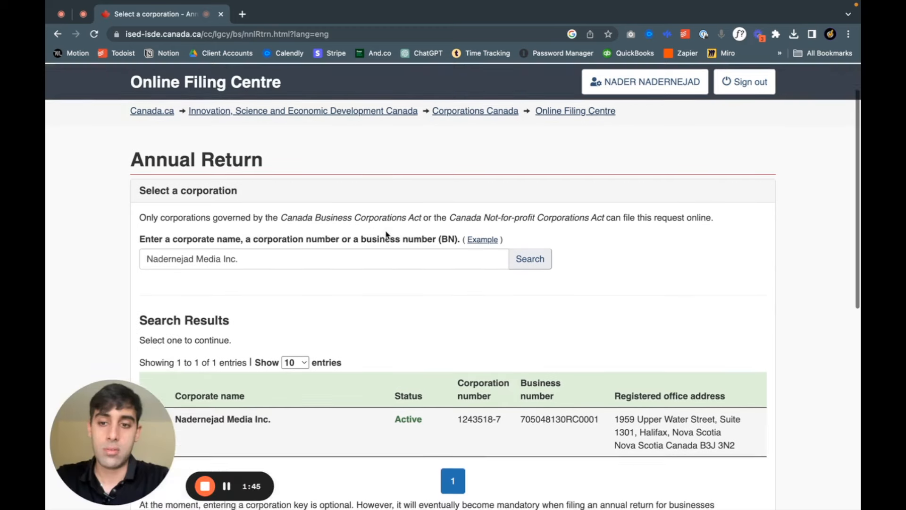
scroll(385, 235, "down", 2)
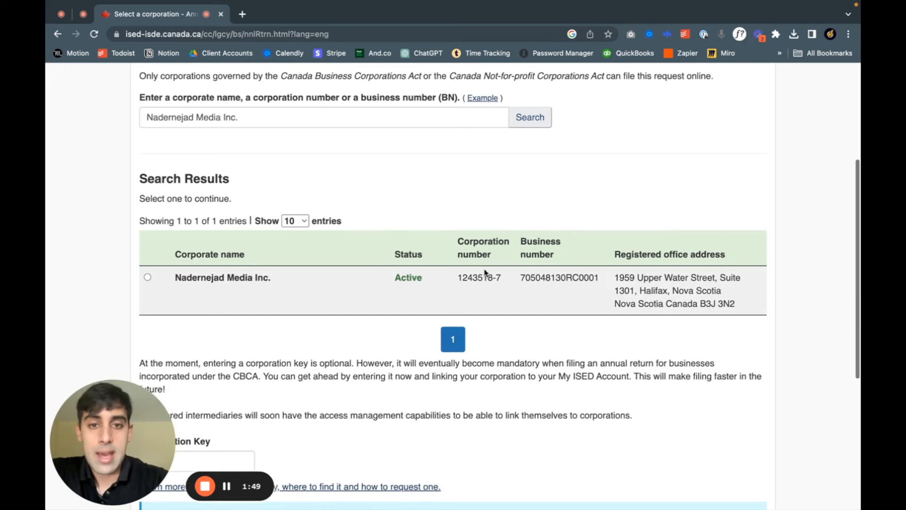
left_click_drag(531, 277, 616, 278)
left_click(618, 277)
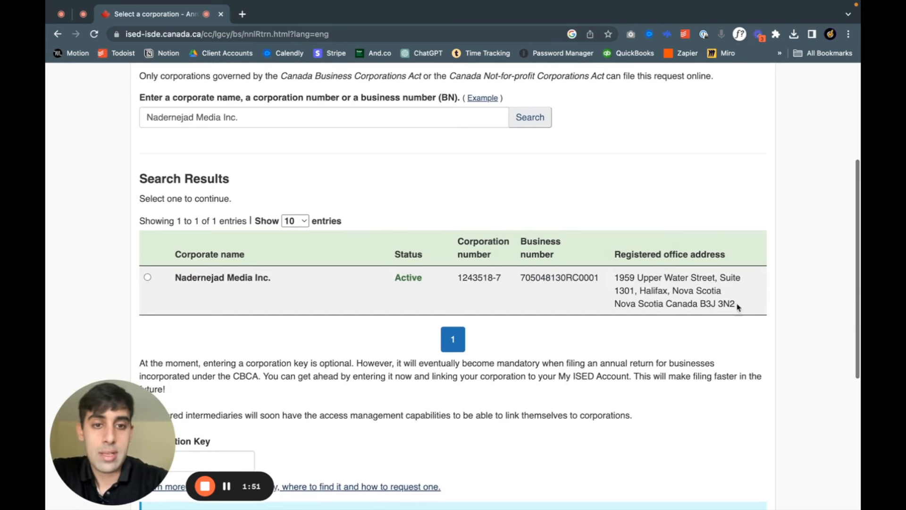
scroll(390, 237, "down", 3)
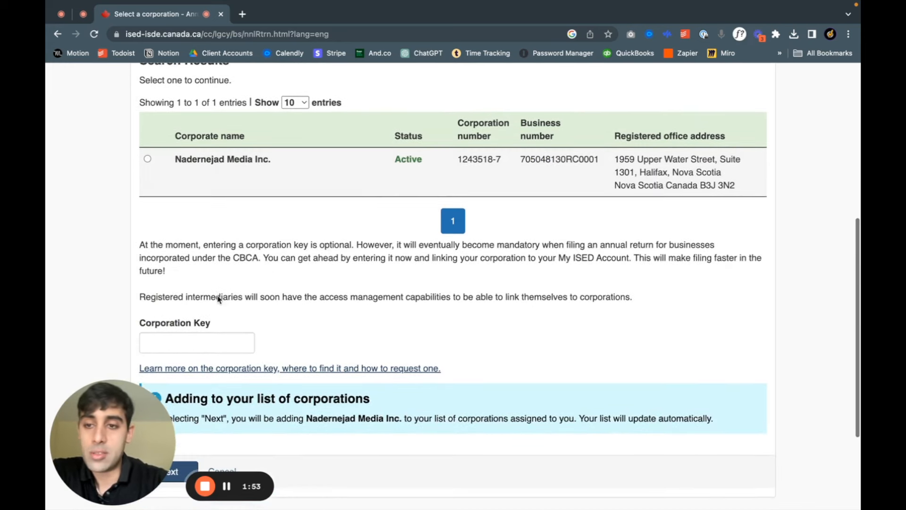
scroll(220, 310, "down", 2)
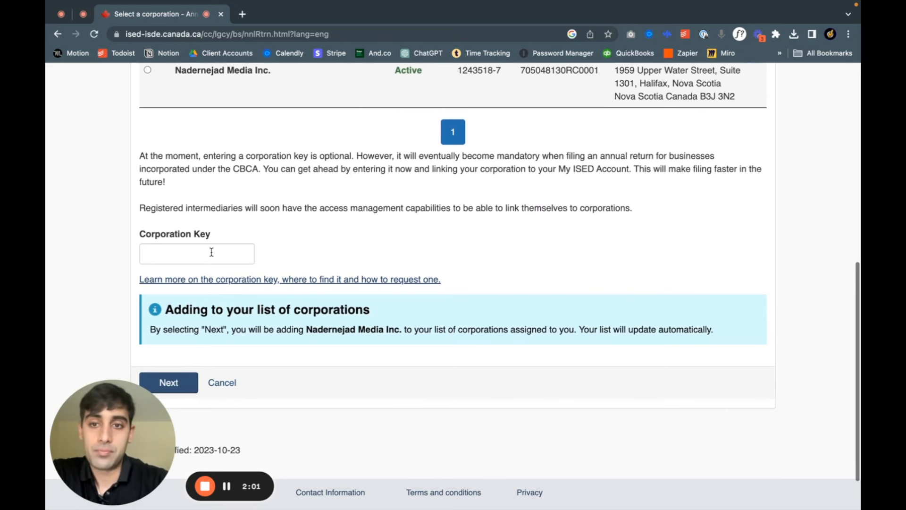
left_click(185, 383)
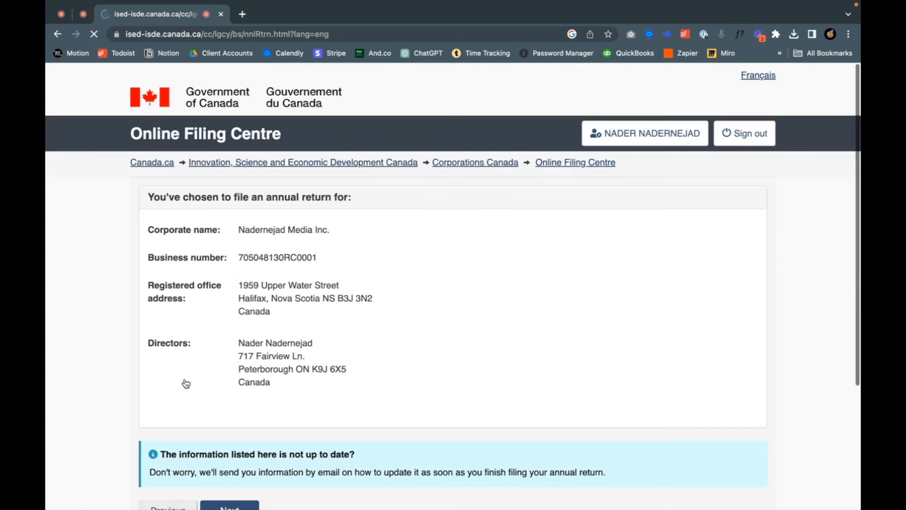
Review and accept the corporation's registered details and go over the contact information page
scroll(186, 383, "down", 2)
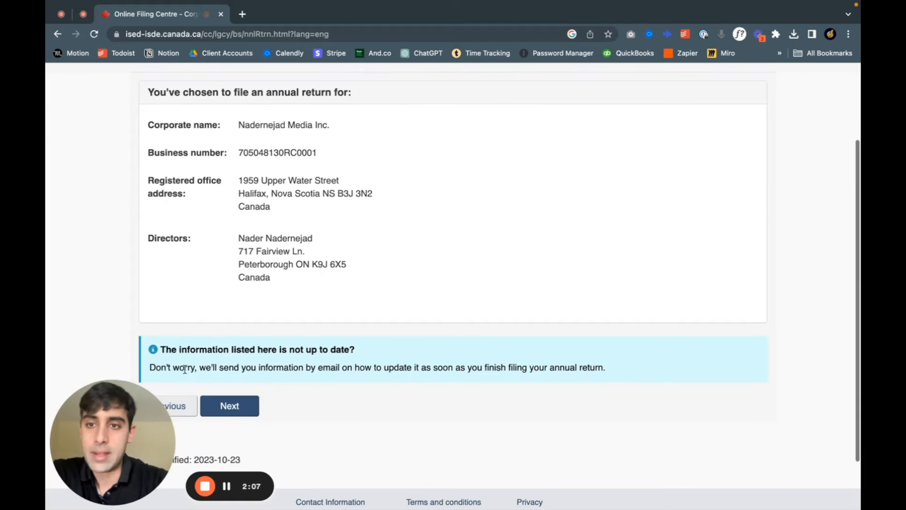
scroll(226, 296, "up", 2)
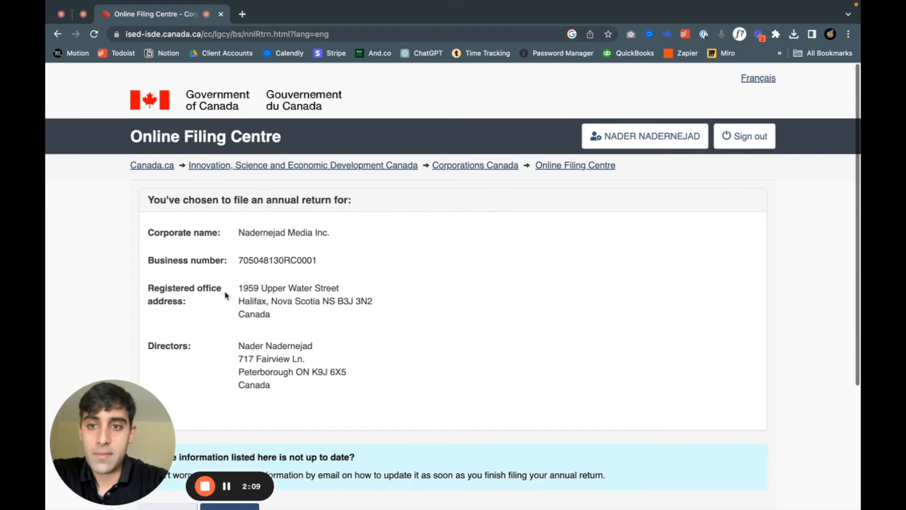
scroll(226, 296, "down", 2)
left_click(238, 400)
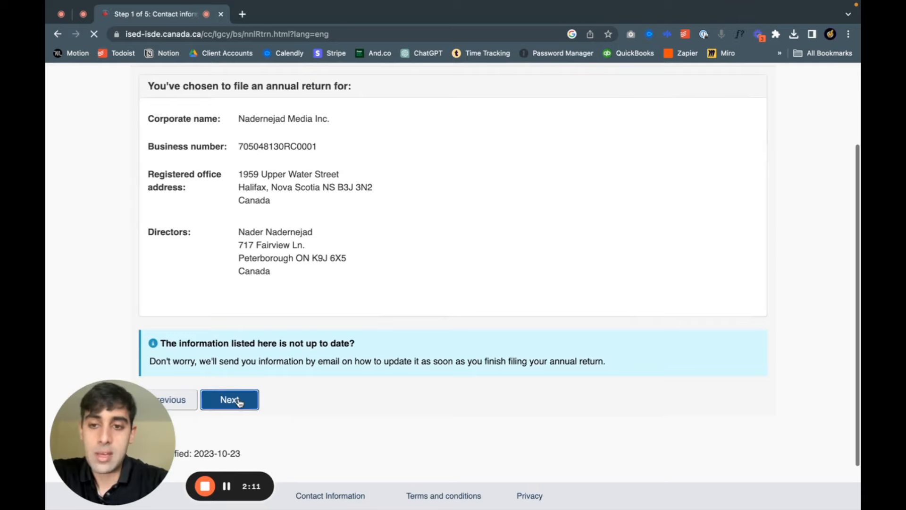
scroll(231, 309, "down", 1)
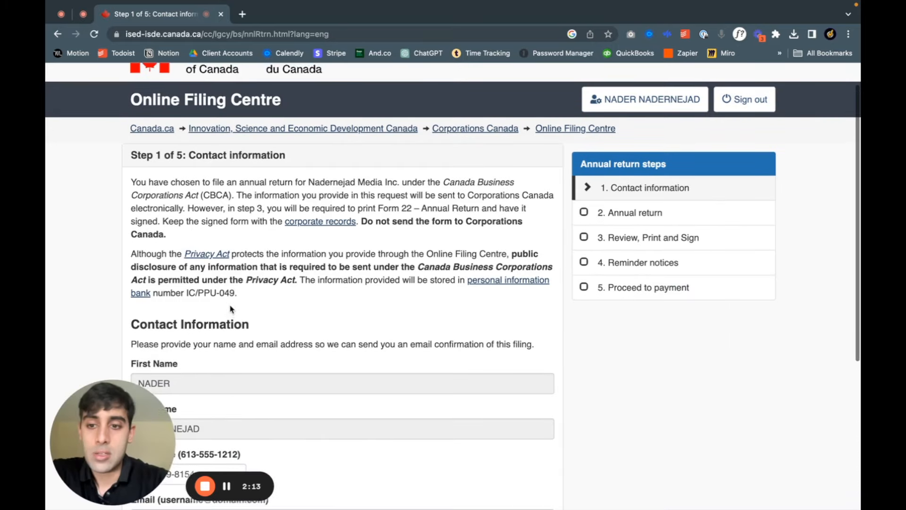
scroll(231, 309, "up", 1)
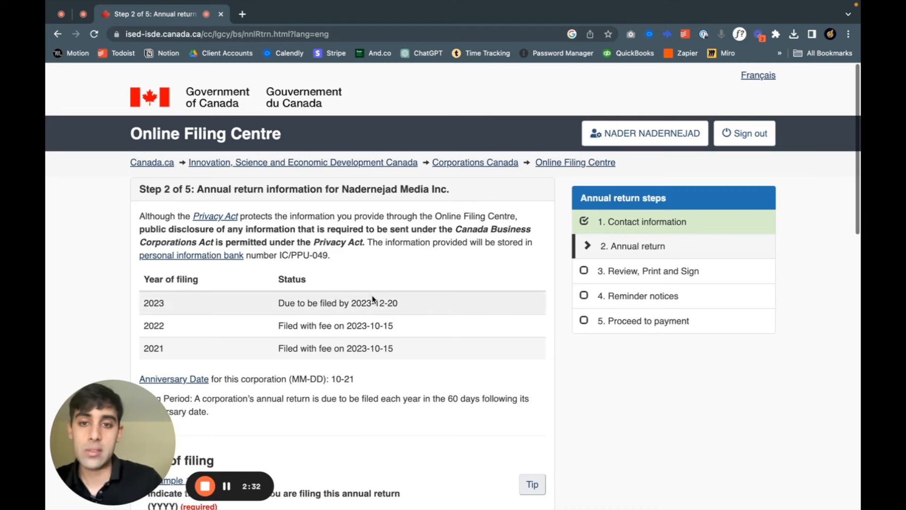
Examine the filing status of the 2021, 2022 and 2023 annual returns, and look at the year of filing section
mouse_move(248, 508)
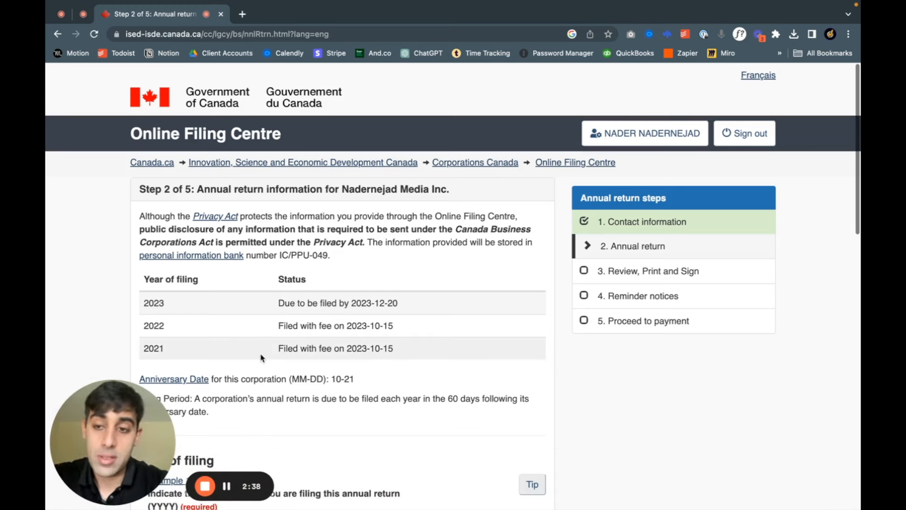
left_click_drag(410, 355, 146, 324)
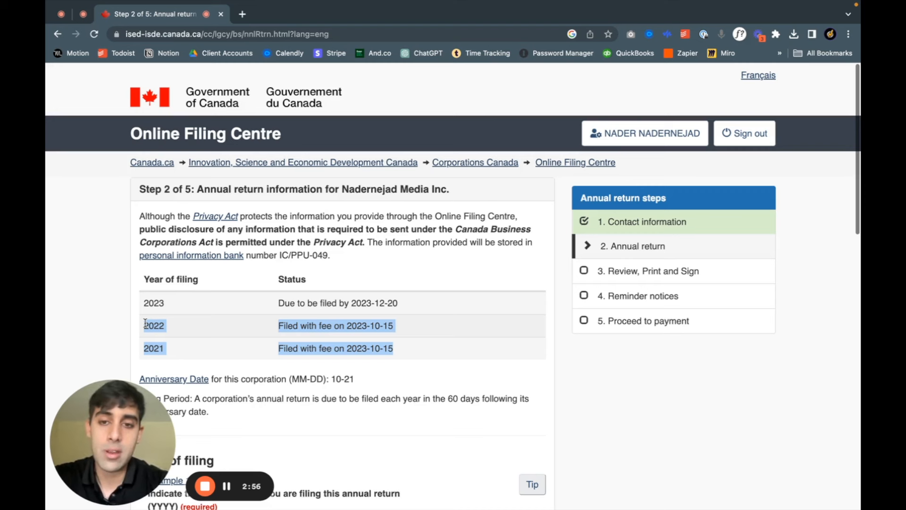
left_click(330, 333)
left_click_drag(424, 353, 278, 325)
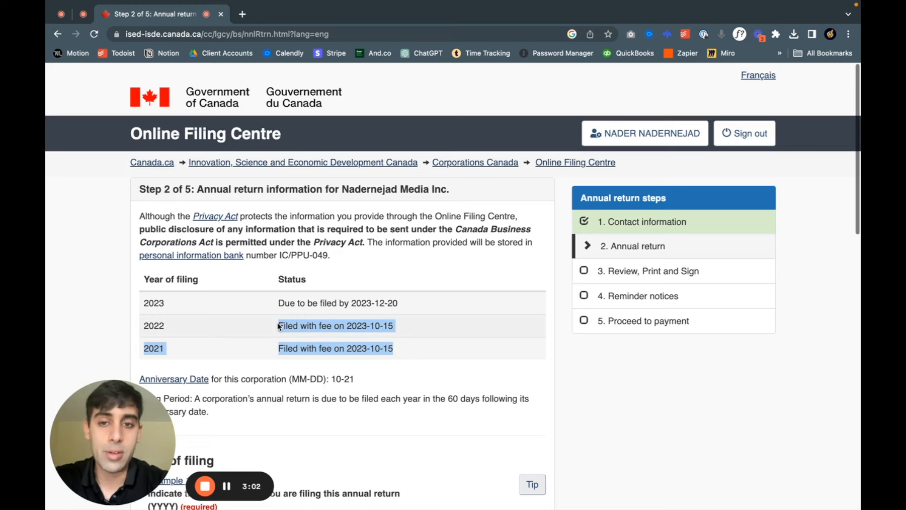
left_click(279, 326)
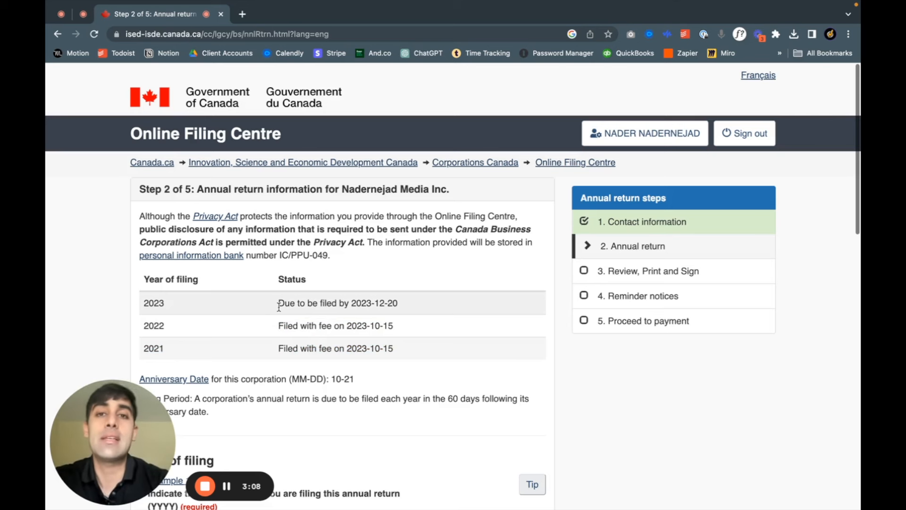
scroll(302, 289, "down", 1)
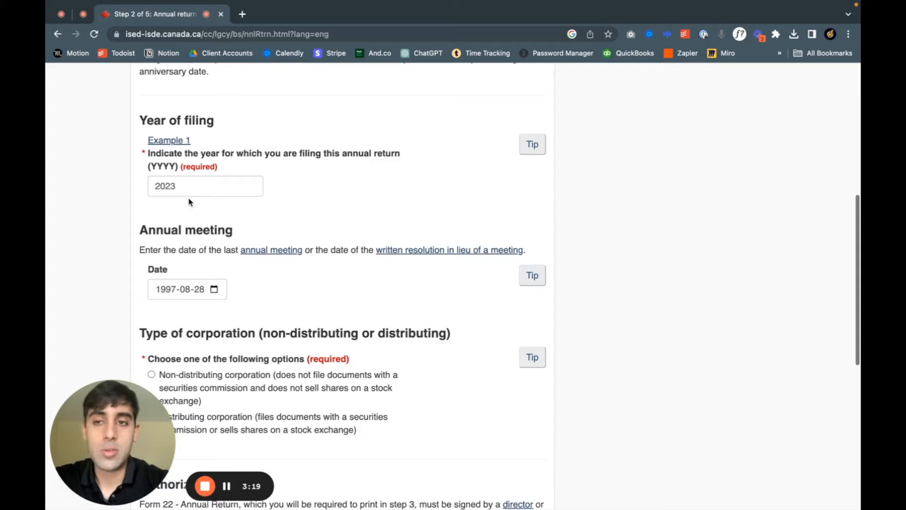
Check the 2023 annual return's due date in the filing status table against the year of filing
scroll(190, 203, "up", 1)
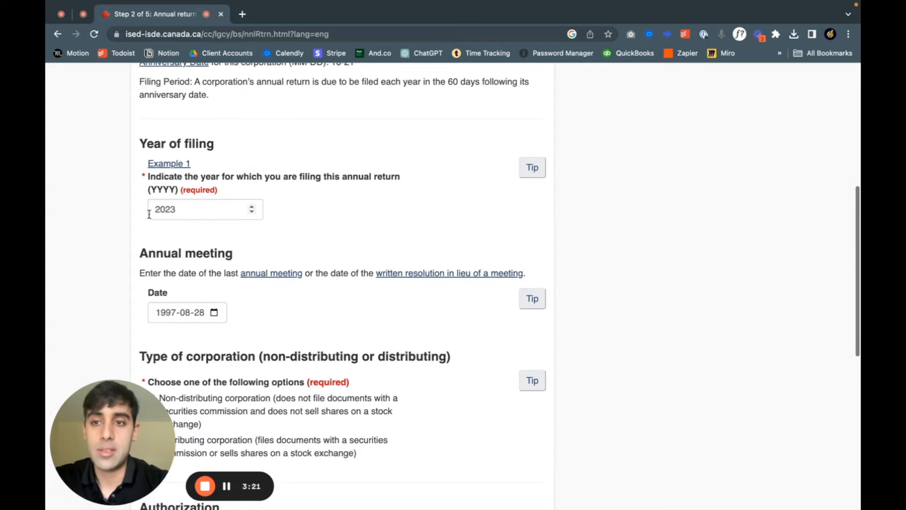
scroll(151, 208, "up", 5)
scroll(150, 213, "up", 10)
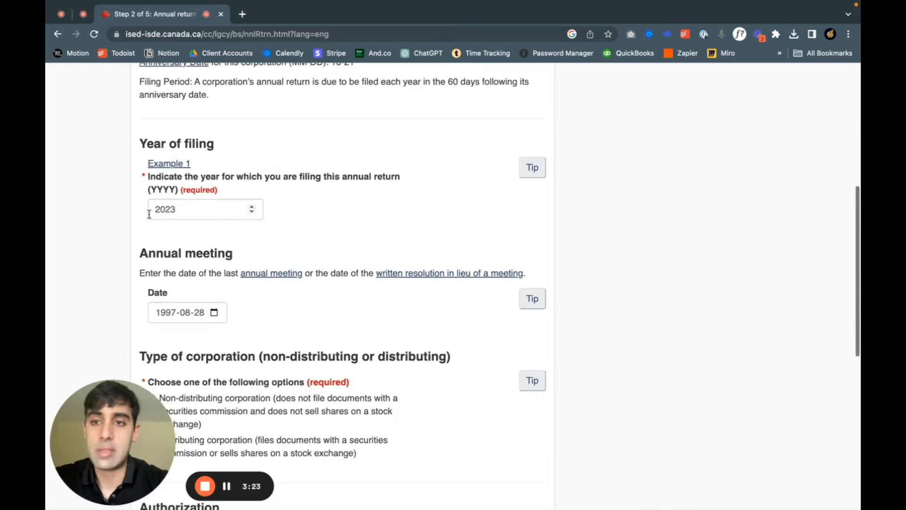
scroll(149, 217, "up", 1)
left_click_drag(278, 254, 446, 262)
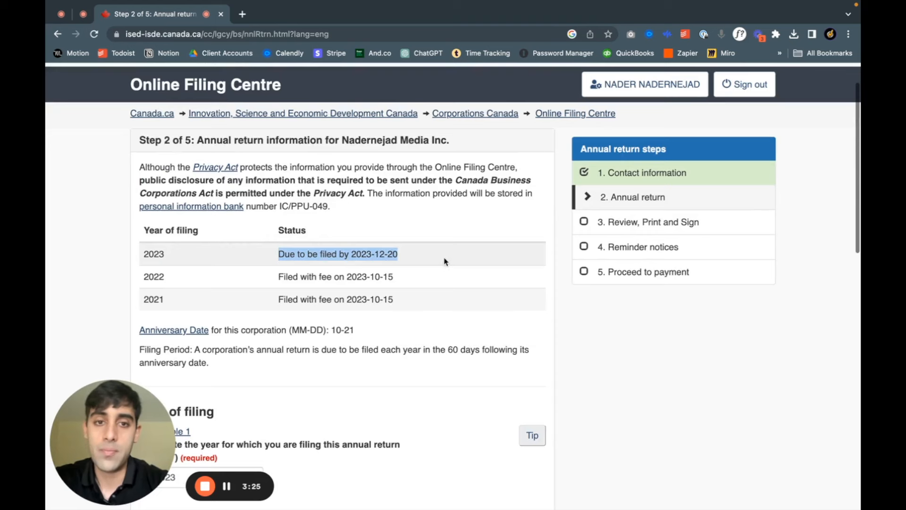
left_click(417, 286)
Set the type of corporation to non-distributing in the annual return information
scroll(417, 286, "down", 6)
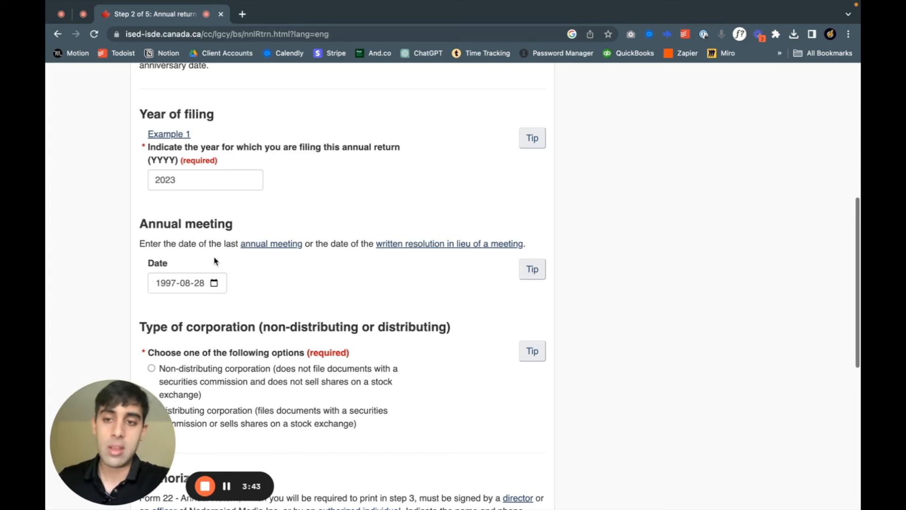
scroll(170, 302, "down", 2)
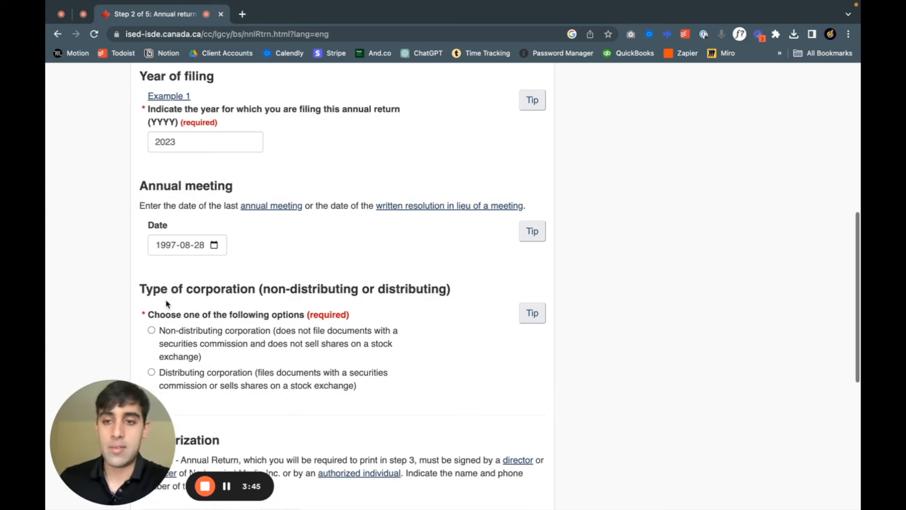
left_click(151, 322)
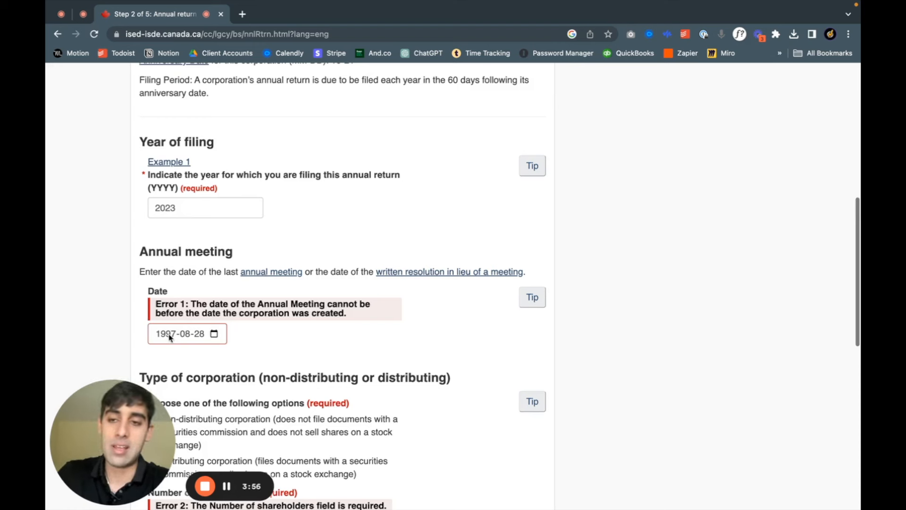
Correct the annual meeting date by setting its year to 2023
left_click(170, 336)
type("2")
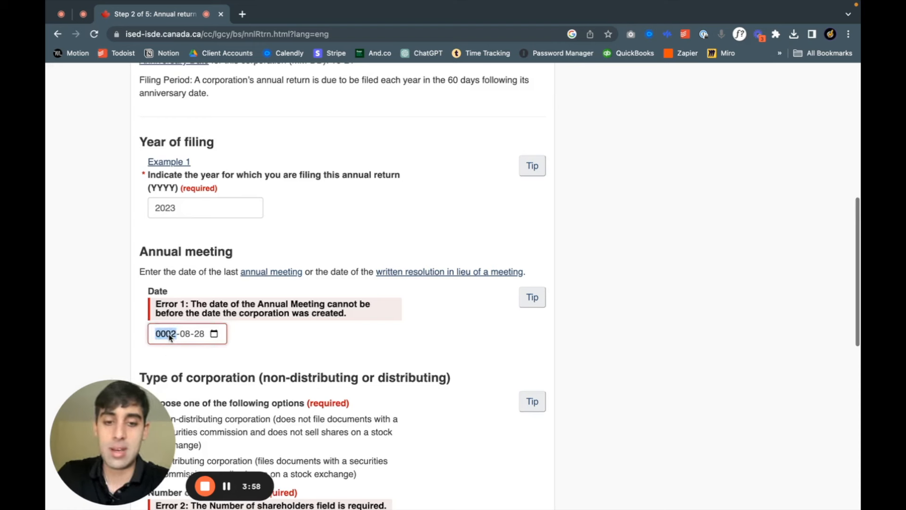
type("023")
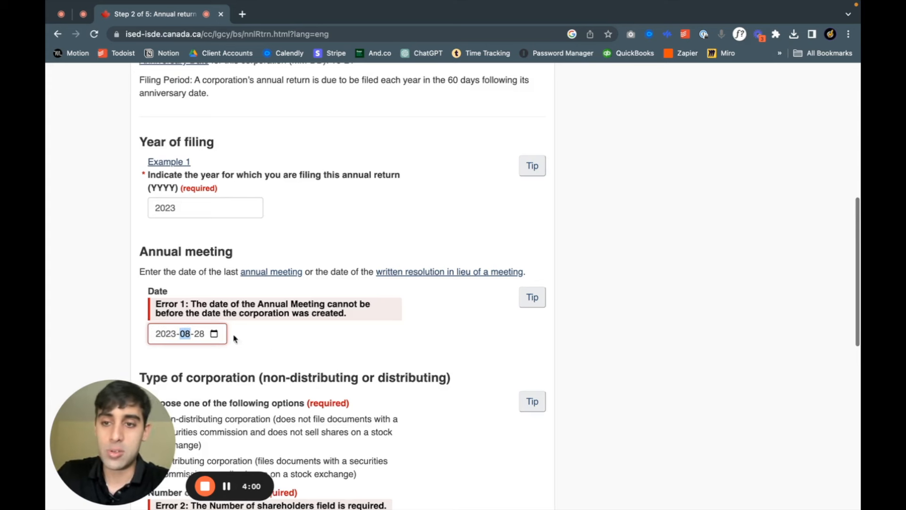
left_click(296, 334)
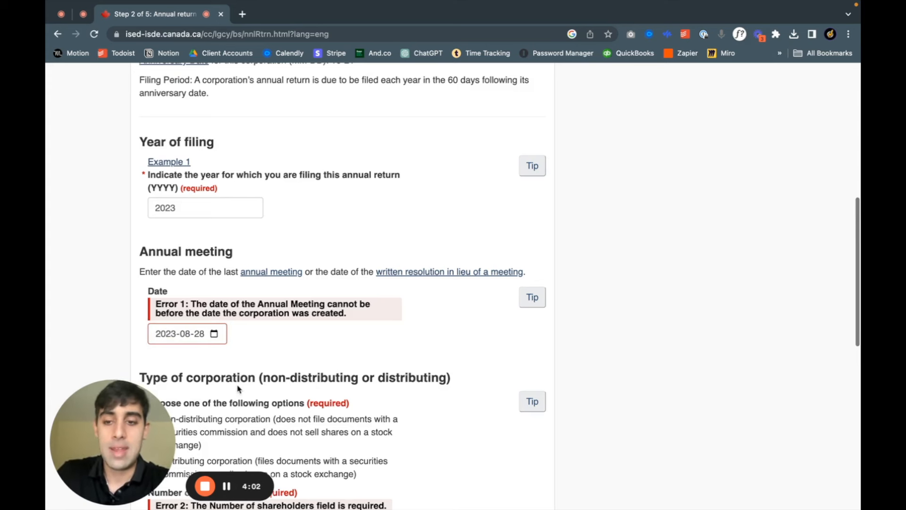
Review the corporation type and the number of shareholders options below the annual meeting section
scroll(227, 486, "down", 3)
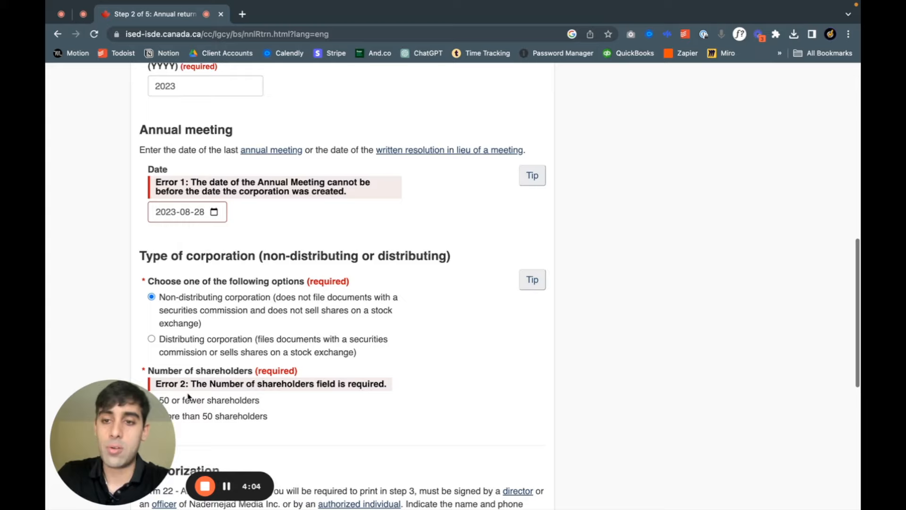
scroll(188, 396, "up", 5)
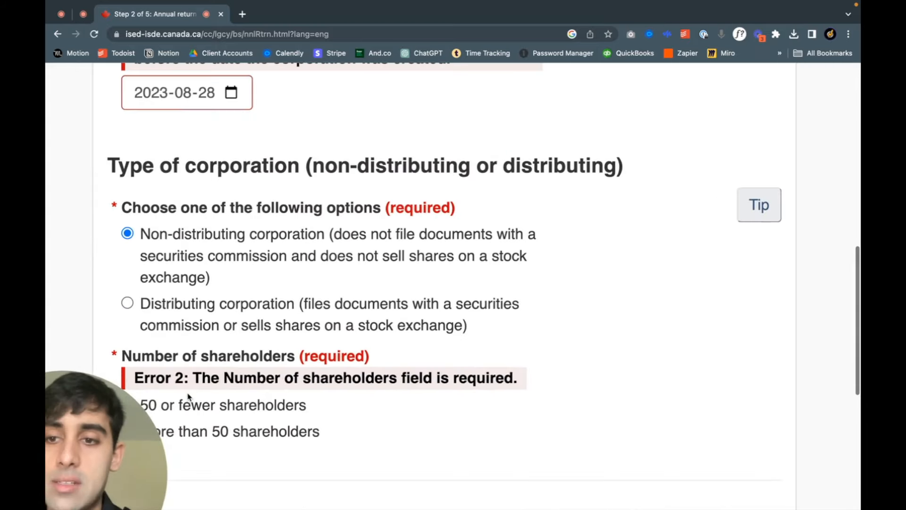
scroll(188, 397, "down", 5)
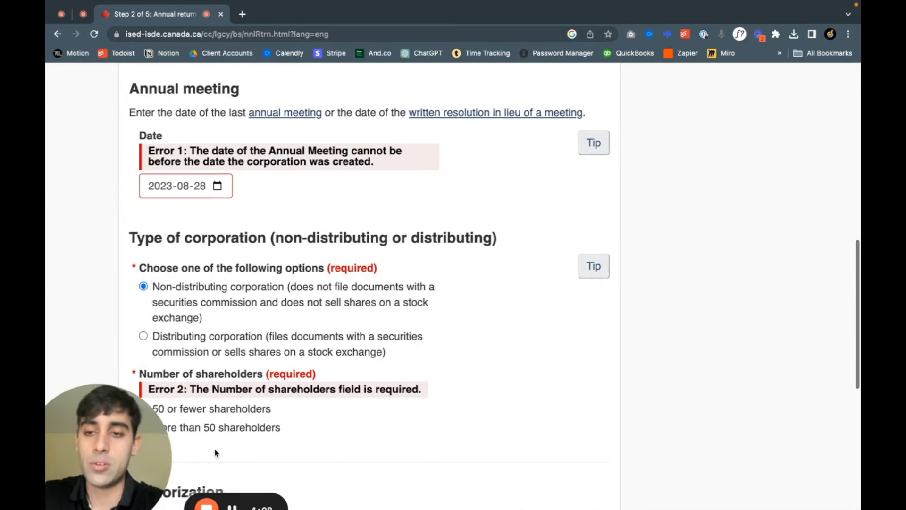
scroll(215, 453, "down", 3)
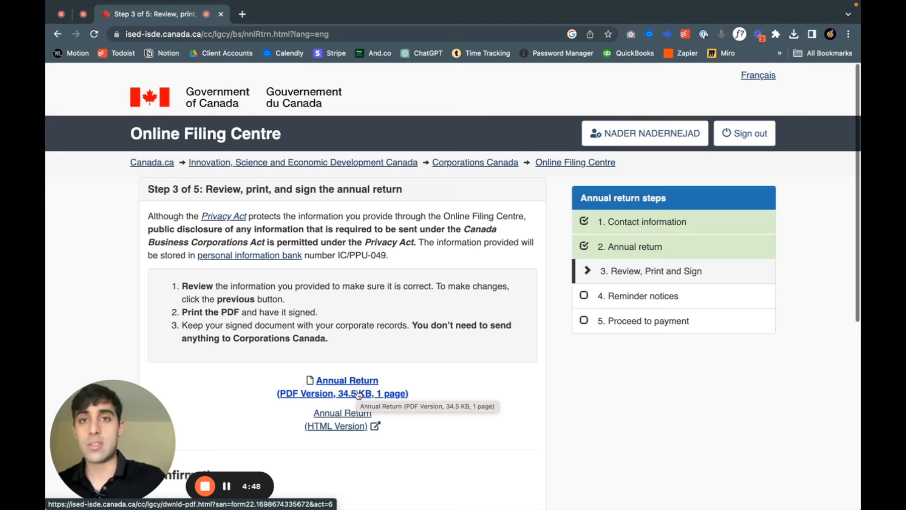
Read the submission confirmation for the CBCA annual return, including the note about the Request ID
left_click(231, 485)
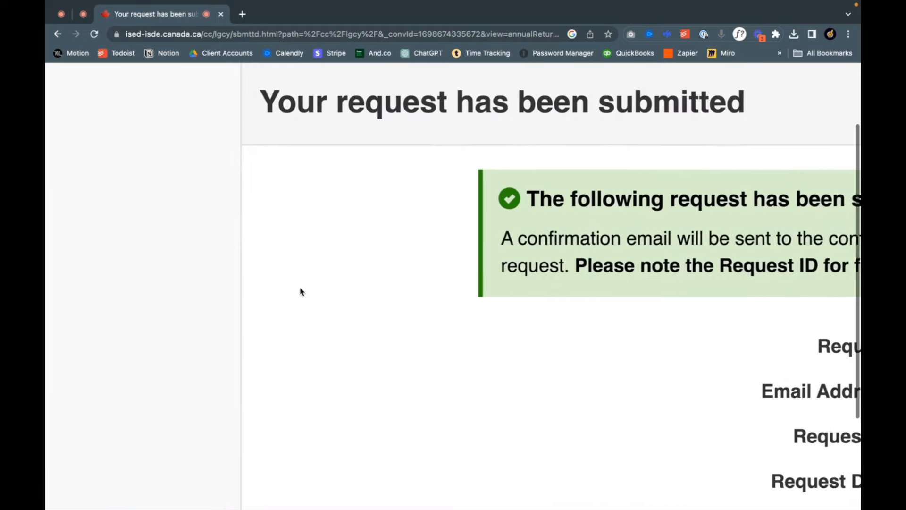
scroll(300, 289, "up", 5)
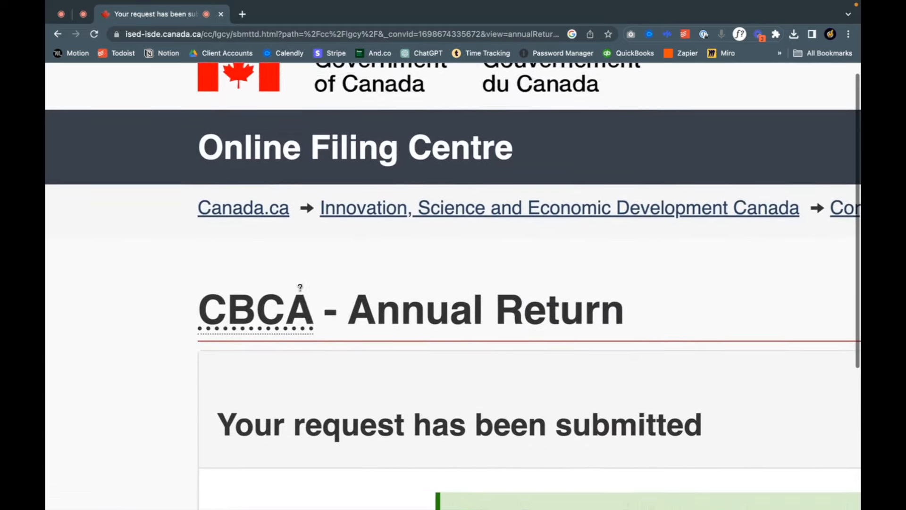
scroll(300, 289, "down", 4)
scroll(300, 292, "right", 5)
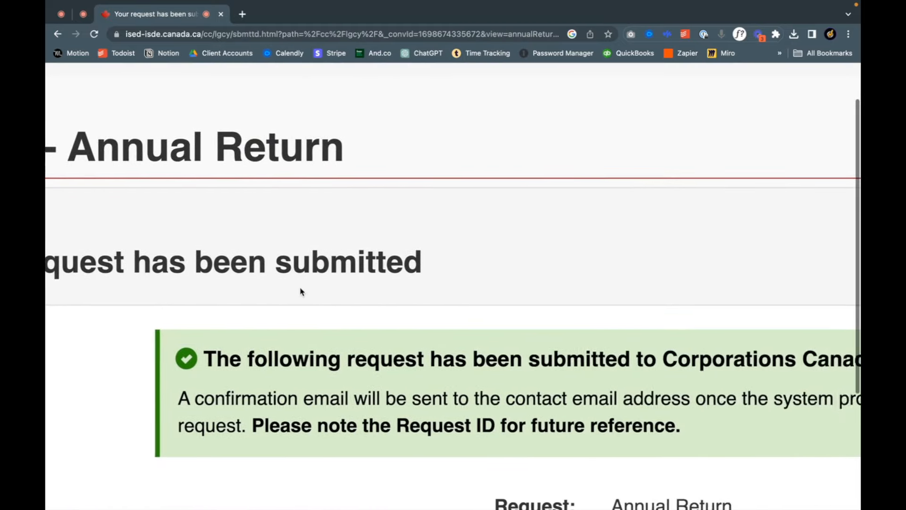
scroll(302, 291, "right", 6)
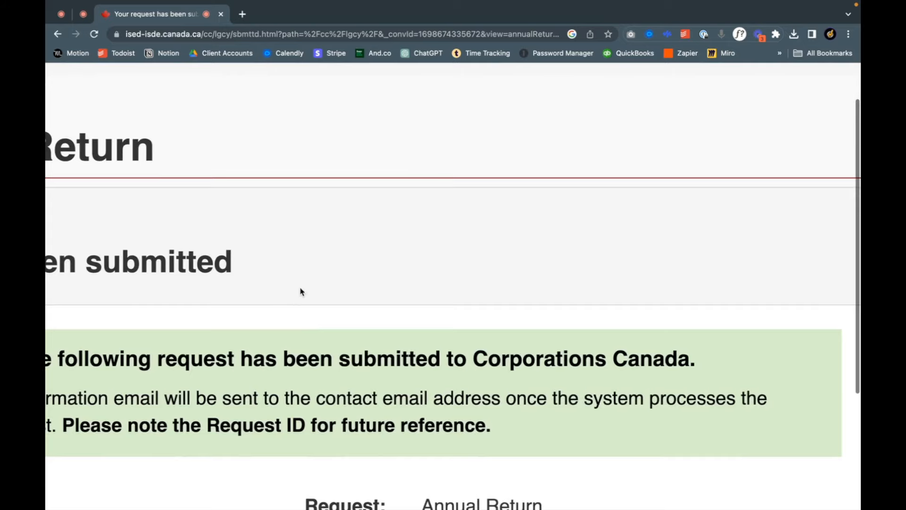
scroll(302, 291, "left", 5)
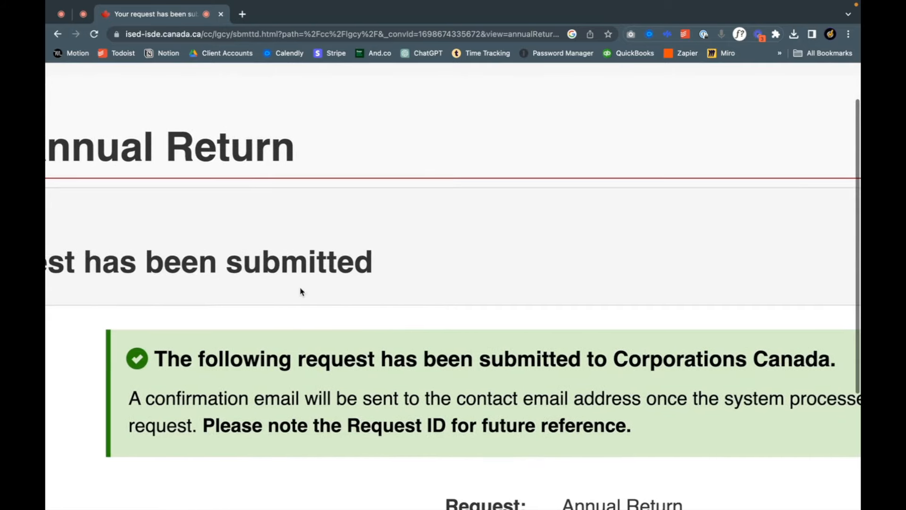